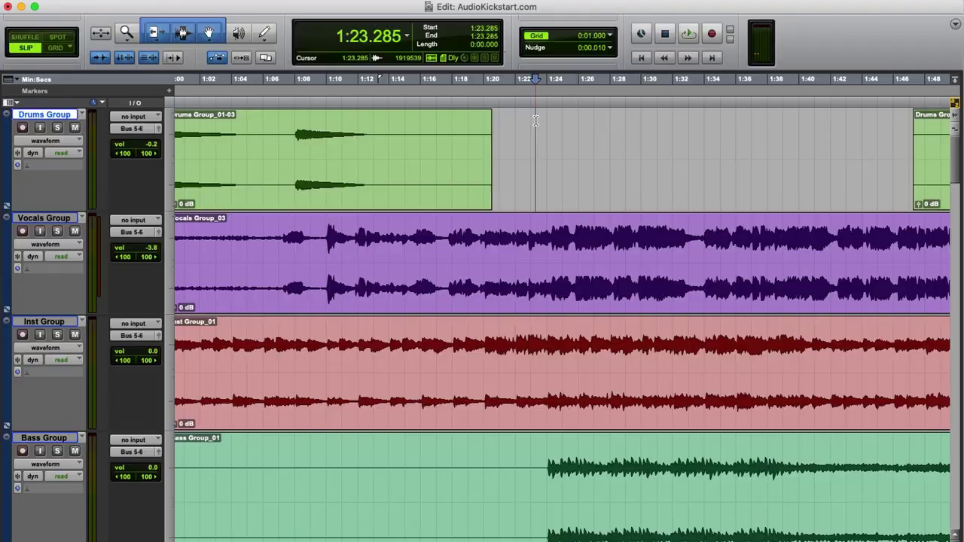
Step: Play the session briefly, then select only the Kick_04 clip and zoom in on it
{"action": "key", "text": "space"}
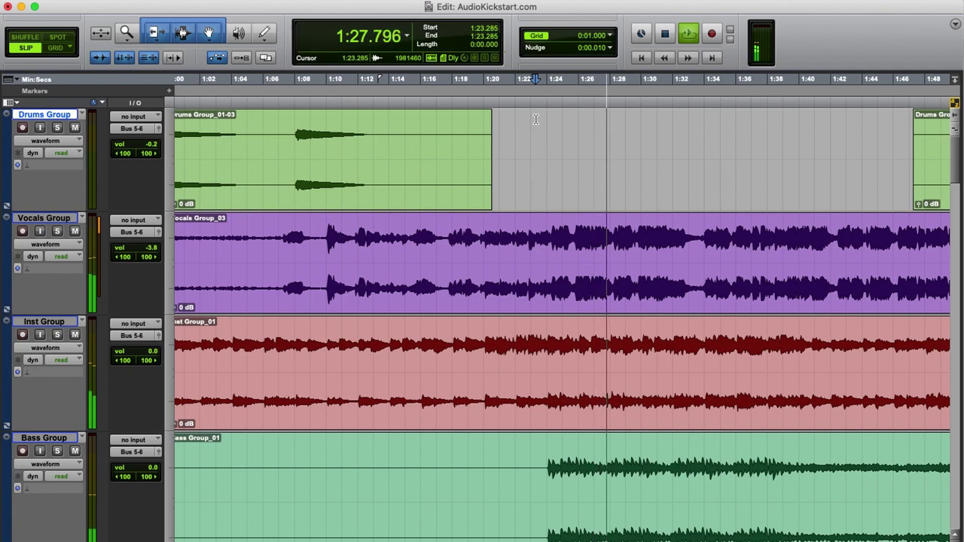
{"action": "key", "text": "space"}
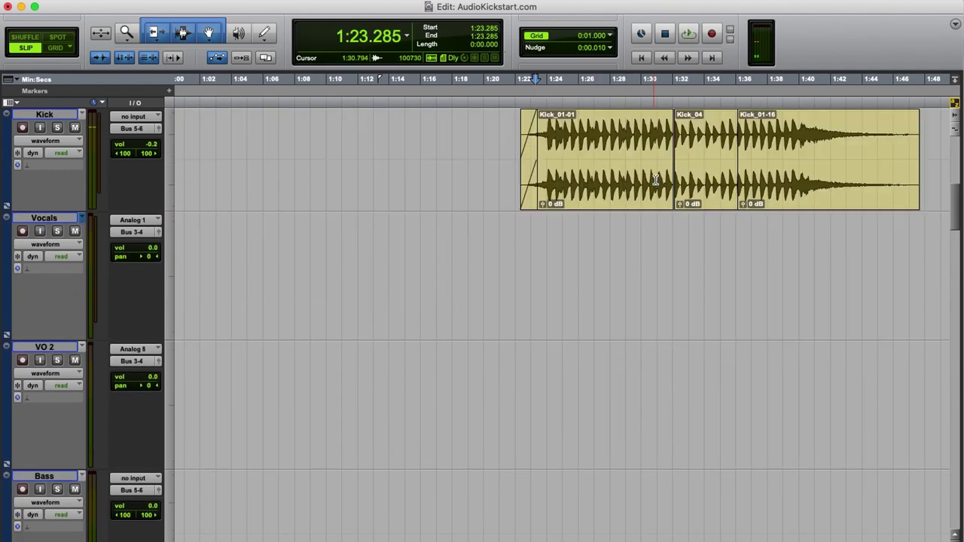
{"action": "left_click", "coordinate": [652, 188]}
{"action": "left_click", "coordinate": [720, 192], "text": "shift"}
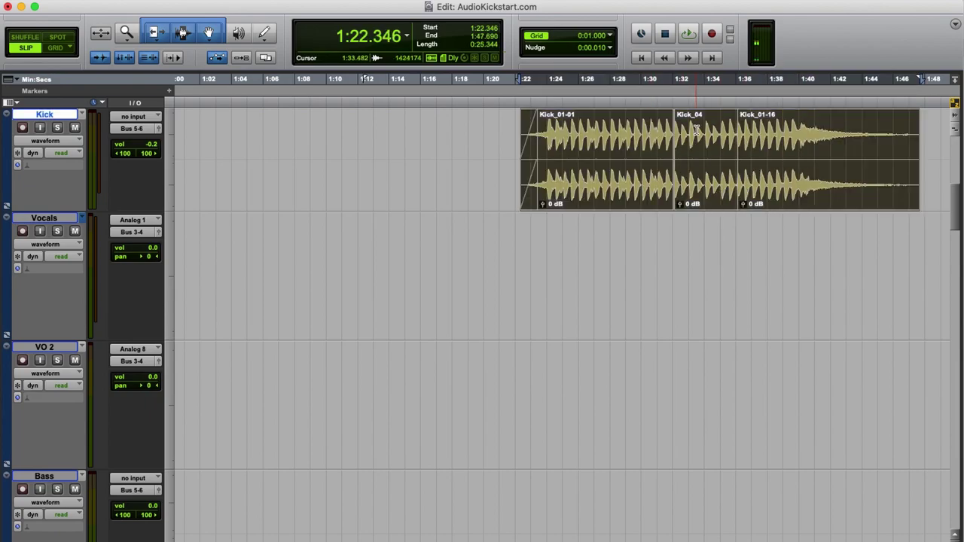
{"action": "left_click", "coordinate": [720, 193]}
{"action": "scroll", "coordinate": [720, 192], "scroll_direction": "up", "scroll_amount": 2}
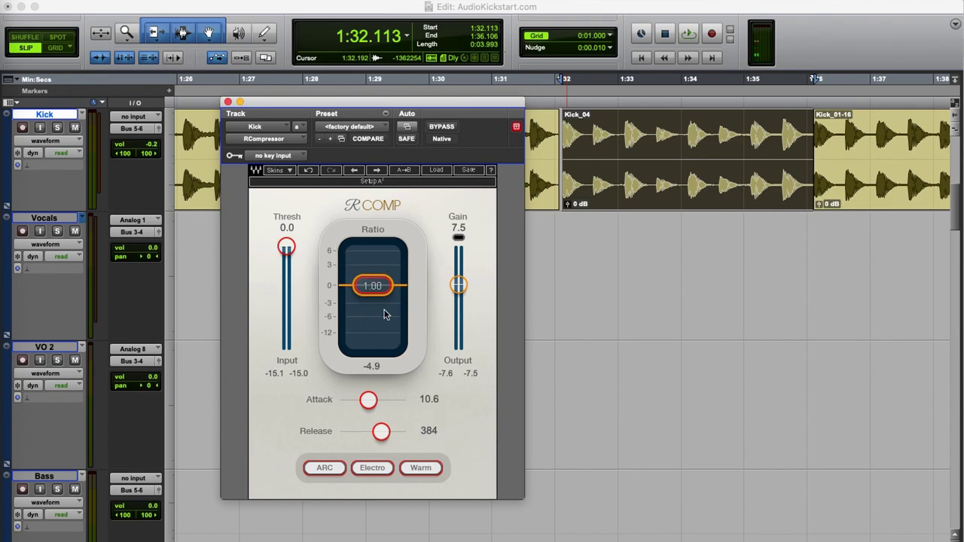
Step: Set the RComp ratio to 3.01 and the threshold to -16.7 while the kick plays
{"action": "left_click_drag", "start_coordinate": [375, 288], "coordinate": [375, 304]}
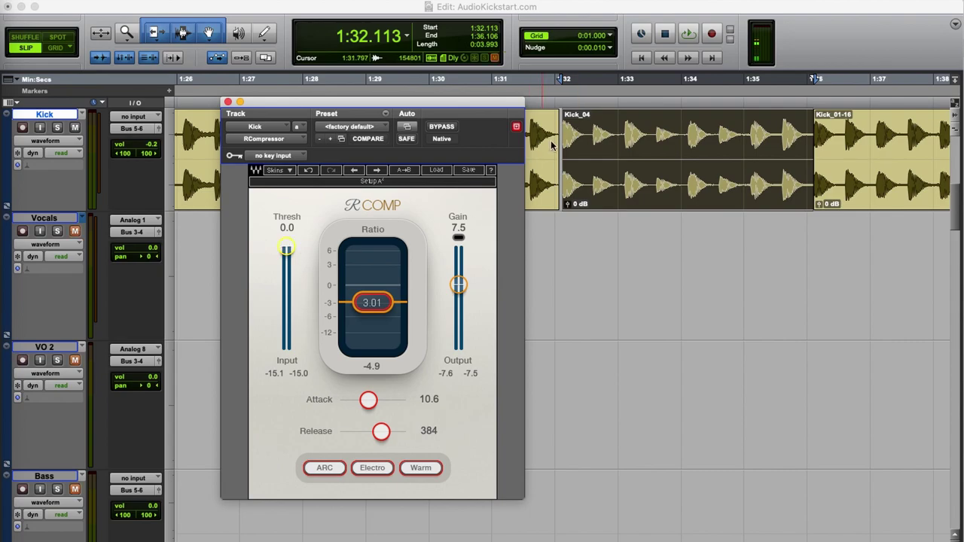
{"action": "key", "text": "space"}
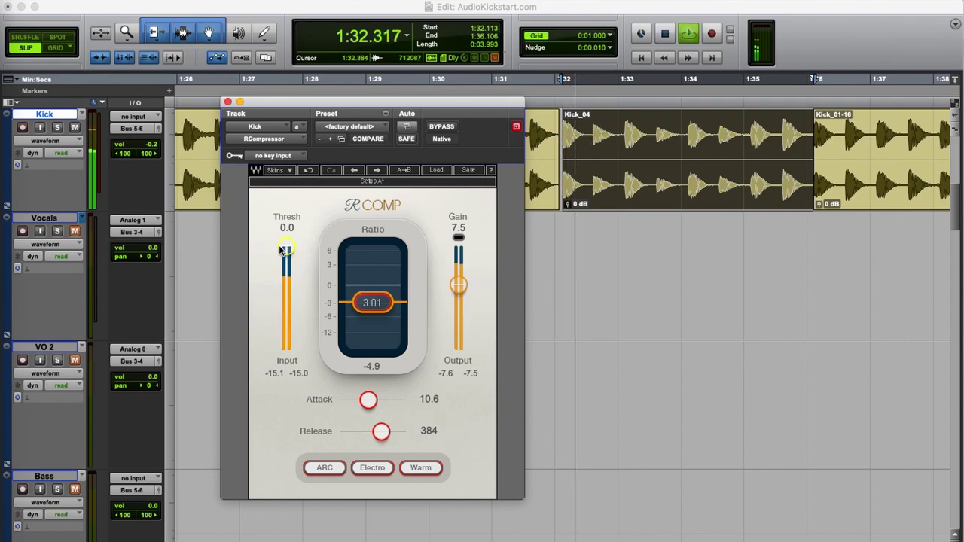
{"action": "left_click_drag", "start_coordinate": [284, 249], "coordinate": [287, 276]}
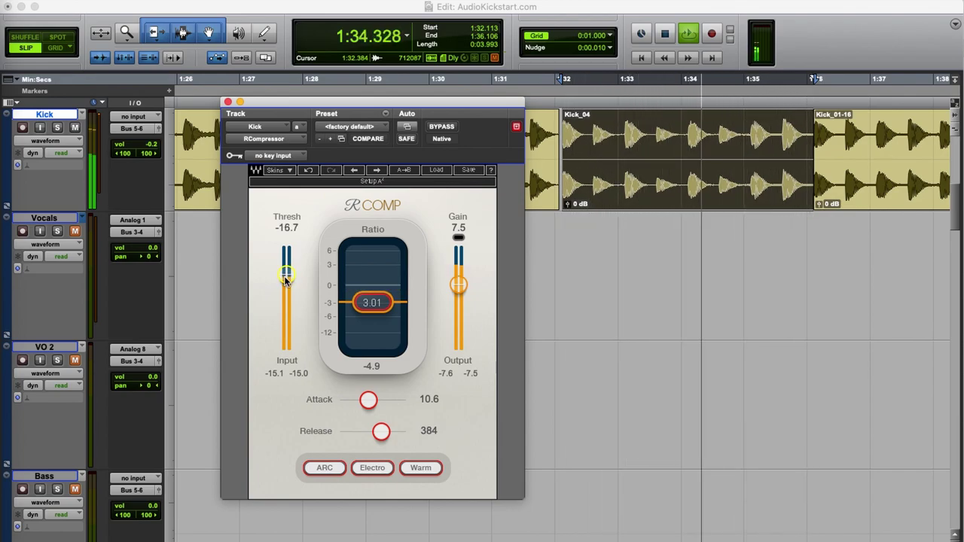
{"action": "key", "text": "space"}
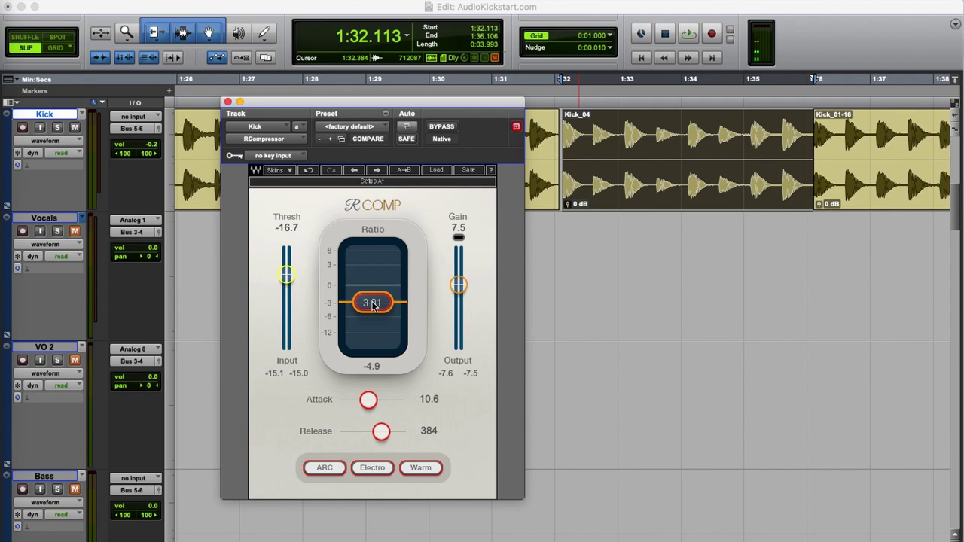
Step: Raise the RComp ratio to 7.93 and pull the threshold down to -22.5 during playback
{"action": "key", "text": "space"}
{"action": "left_click_drag", "start_coordinate": [372, 305], "coordinate": [373, 317]}
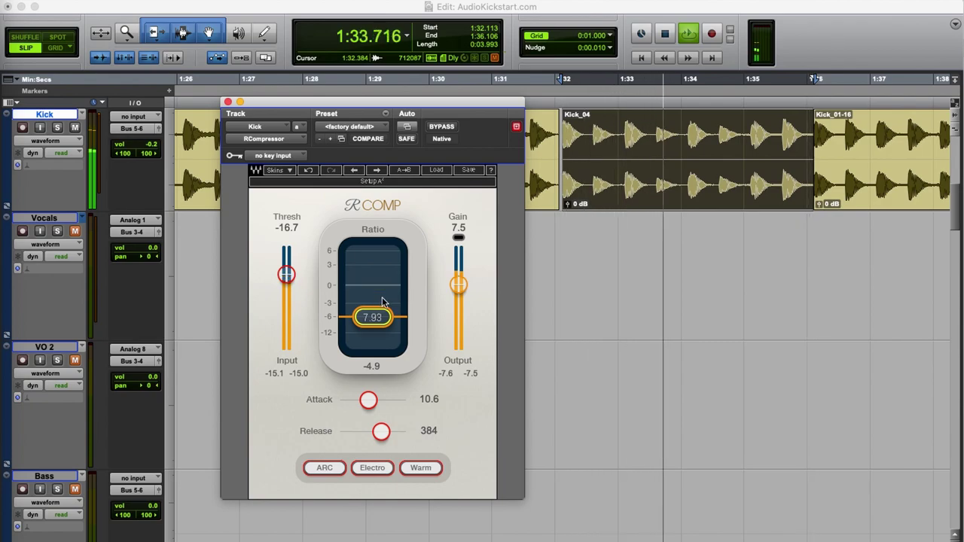
{"action": "key", "text": "space"}
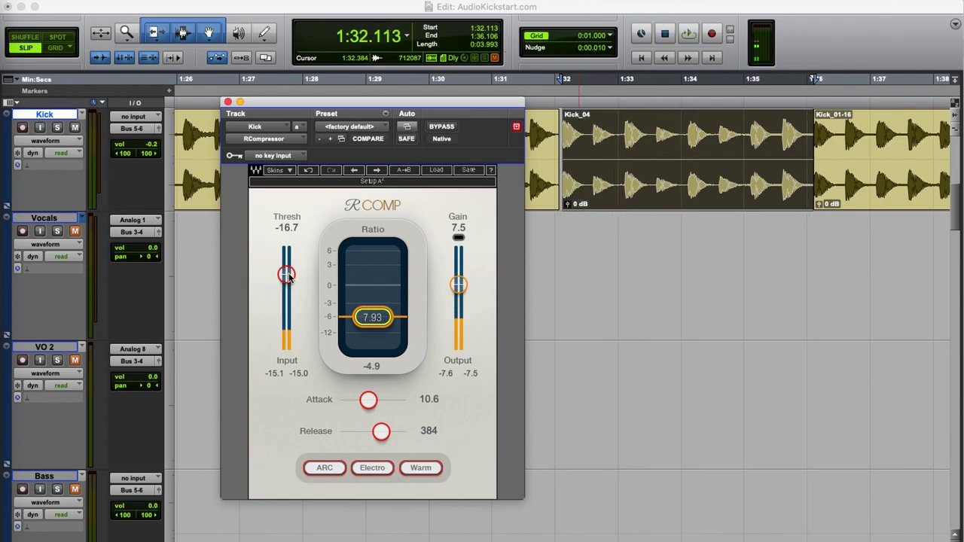
{"action": "key", "text": "space"}
{"action": "left_click_drag", "start_coordinate": [290, 276], "coordinate": [288, 285]}
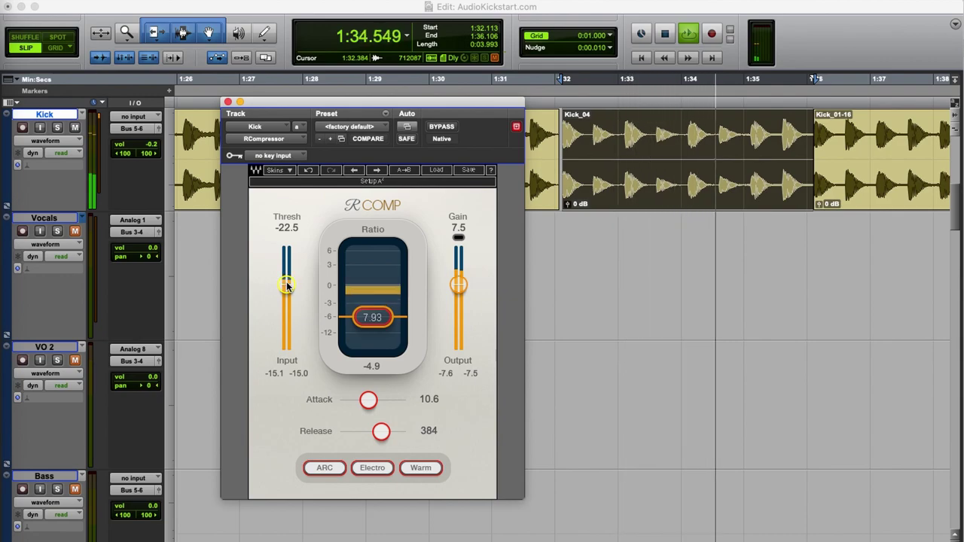
{"action": "key", "text": "space"}
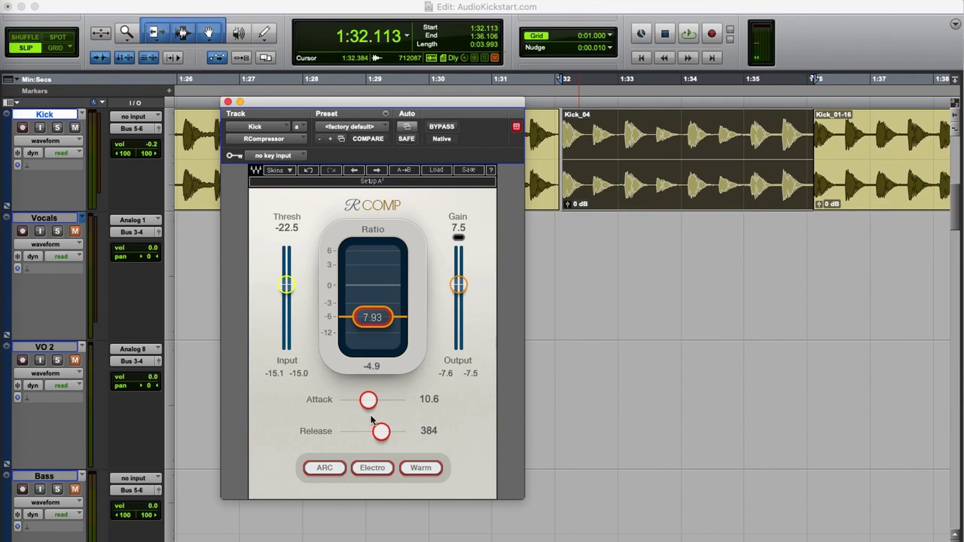
Step: Push the threshold to -35.0 and ratio to 16.20, then audition a 0.50 attack
{"action": "left_click_drag", "start_coordinate": [287, 284], "coordinate": [287, 304]}
{"action": "left_click_drag", "start_coordinate": [372, 317], "coordinate": [372, 329]}
{"action": "left_click_drag", "start_coordinate": [369, 400], "coordinate": [300, 401]}
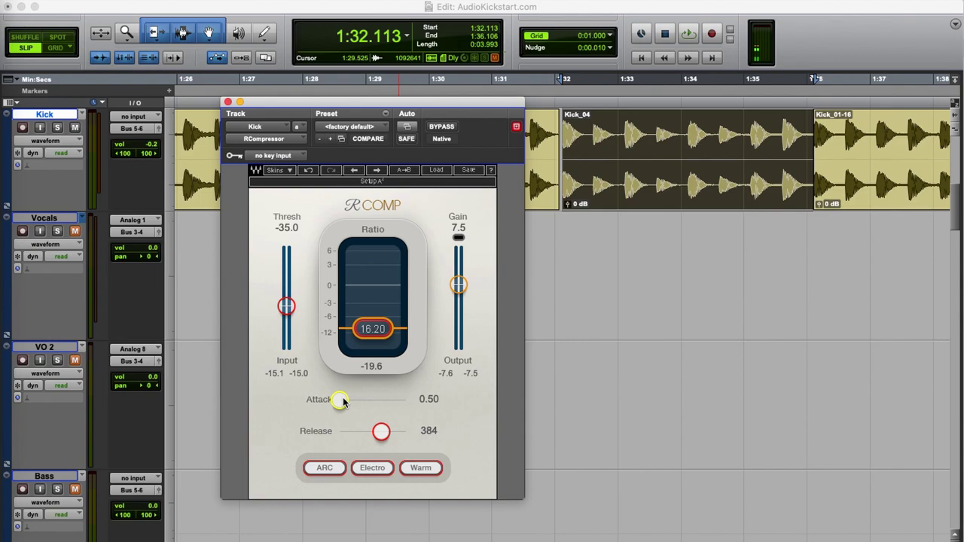
{"action": "key", "text": "space"}
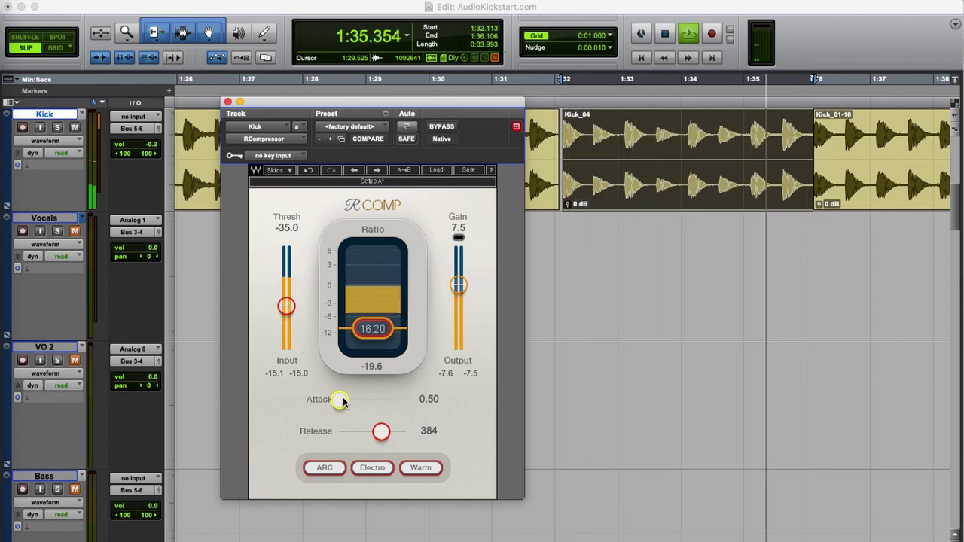
{"action": "key", "text": "space"}
Step: Compare attack times of about 23 and 0.50 in playback, settling the attack at 22.9
{"action": "left_click_drag", "start_coordinate": [340, 400], "coordinate": [377, 400]}
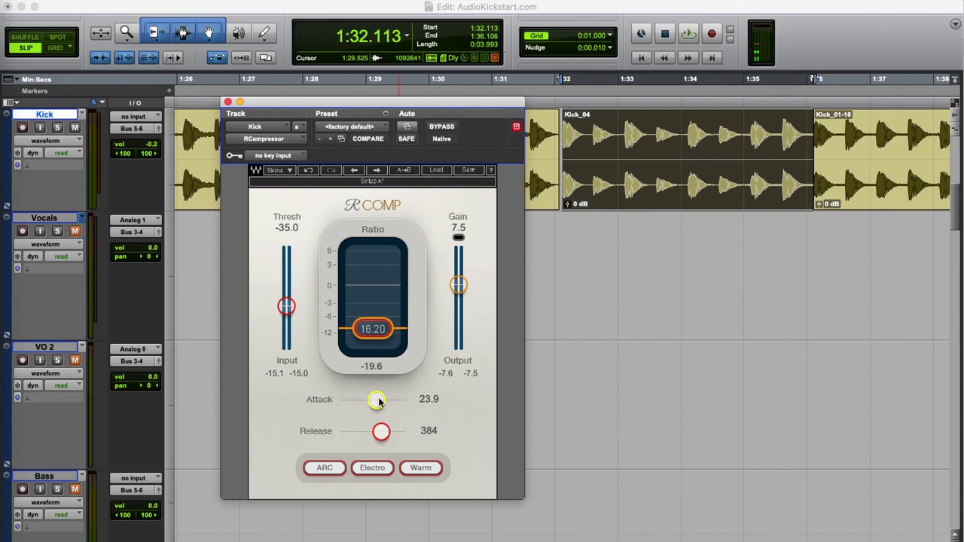
{"action": "key", "text": "space"}
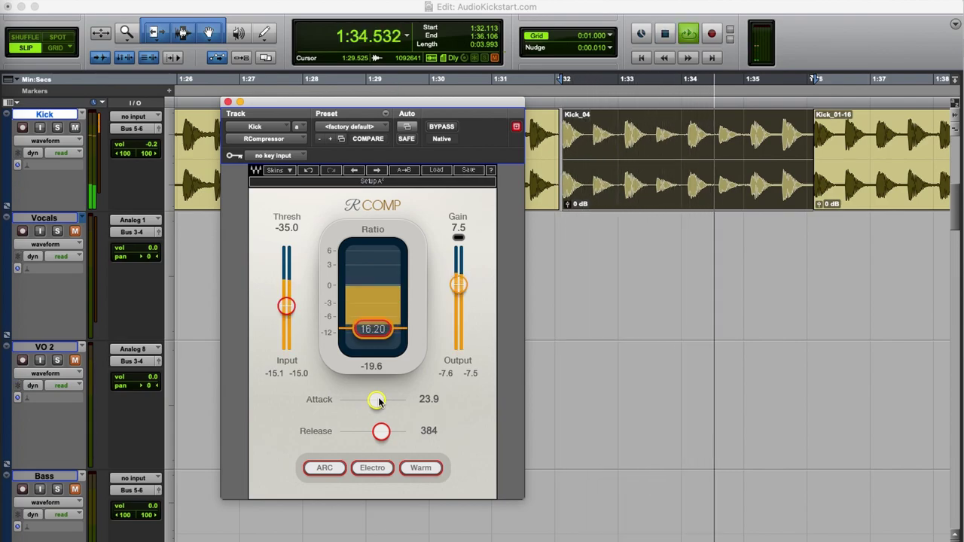
{"action": "key", "text": "space"}
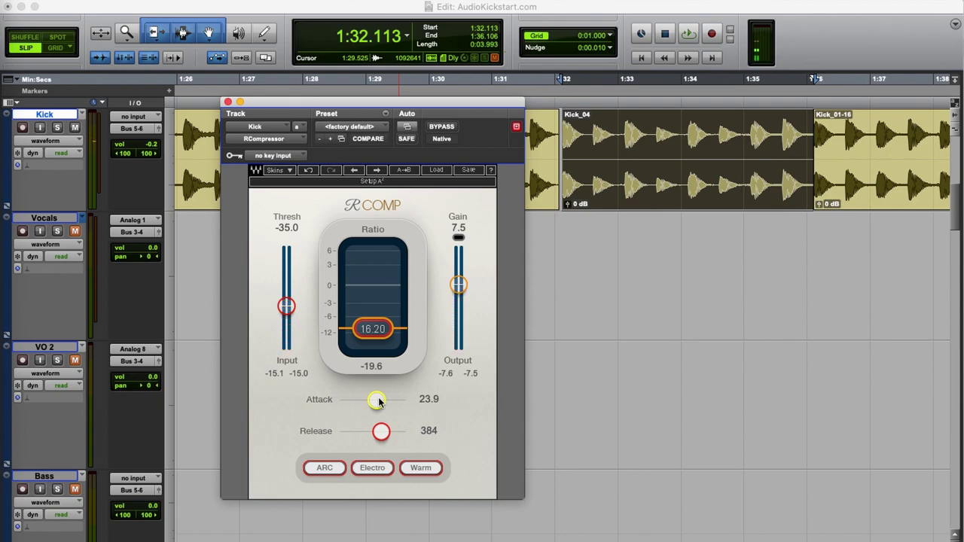
{"action": "left_click_drag", "start_coordinate": [379, 403], "coordinate": [341, 401]}
{"action": "key", "text": "space"}
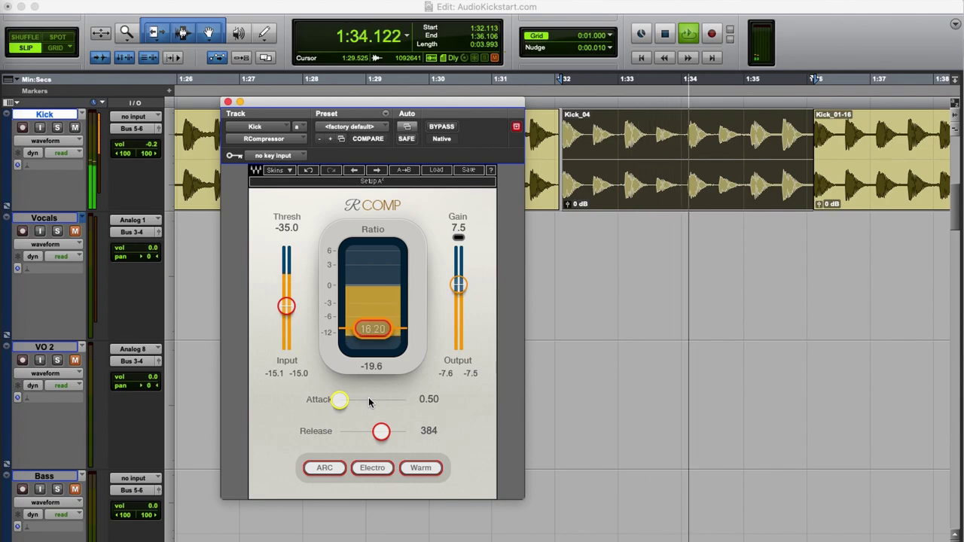
{"action": "key", "text": "space"}
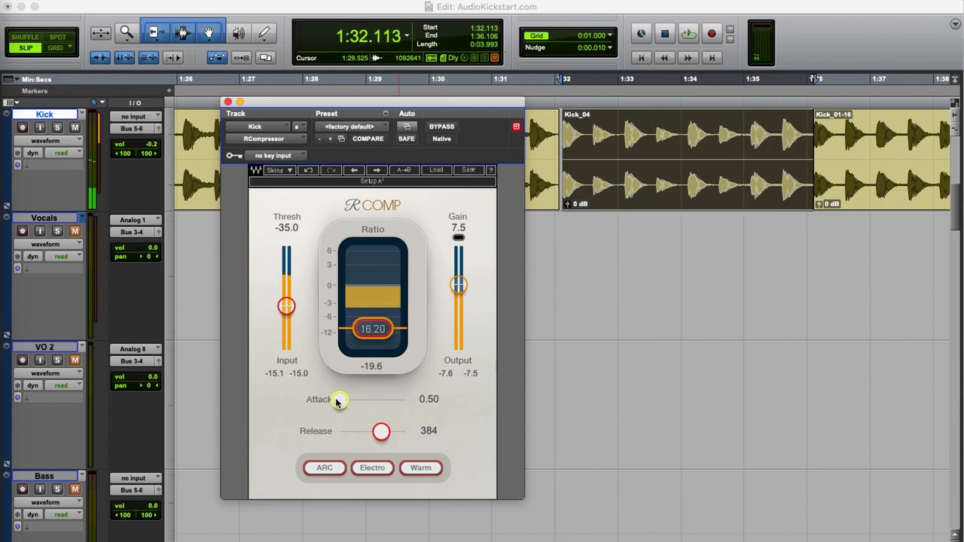
{"action": "left_click_drag", "start_coordinate": [340, 399], "coordinate": [375, 399]}
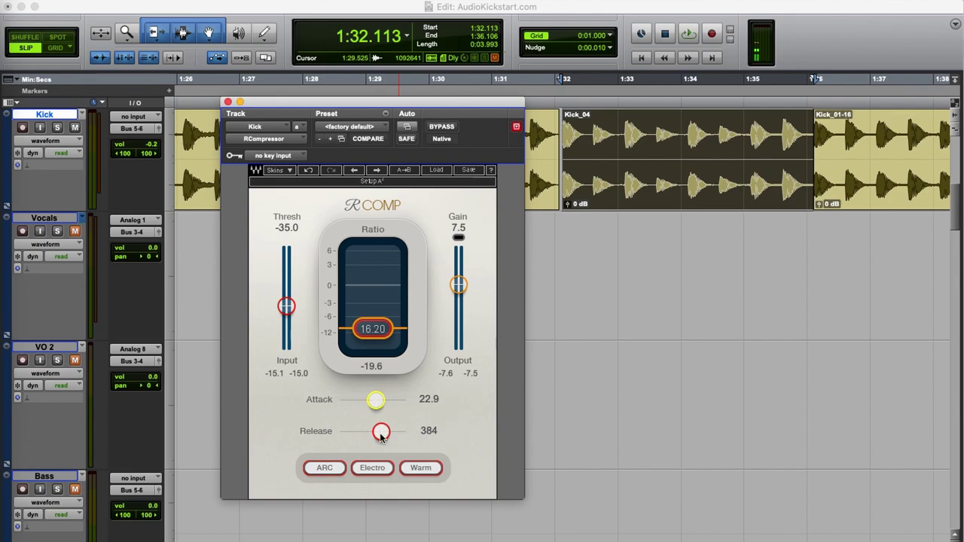
Step: Drop the RComp release to its 5.00 minimum and audition the kick in playback
{"action": "left_click_drag", "start_coordinate": [381, 436], "coordinate": [341, 435]}
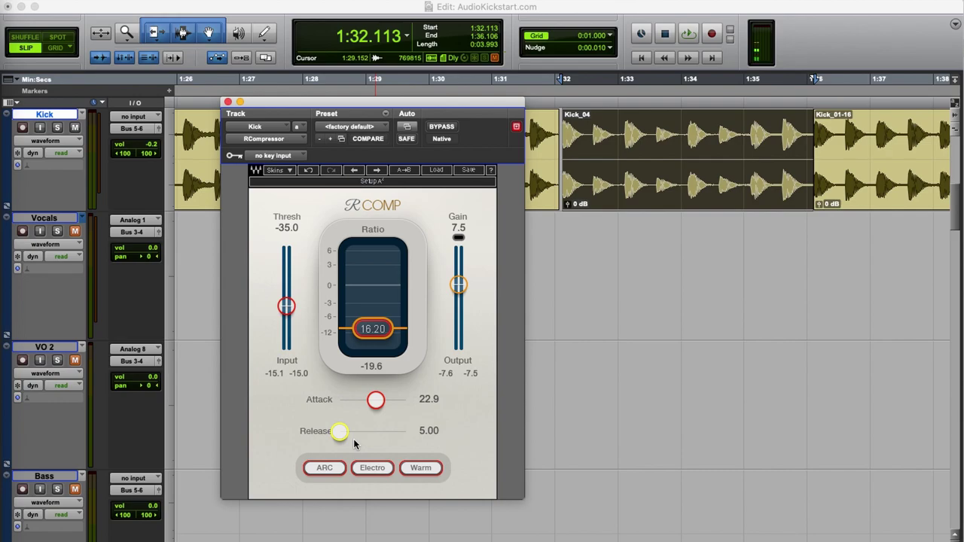
{"action": "key", "text": "space"}
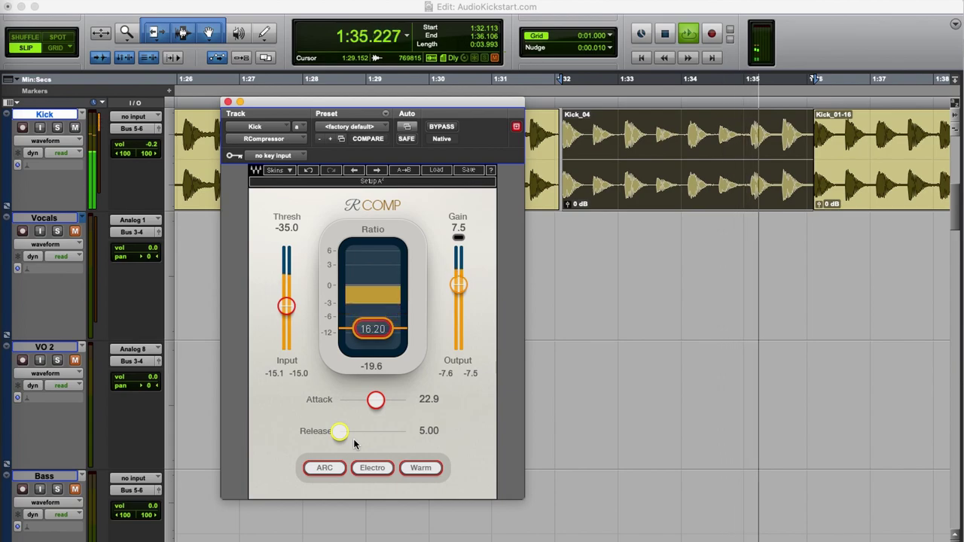
{"action": "key", "text": "space"}
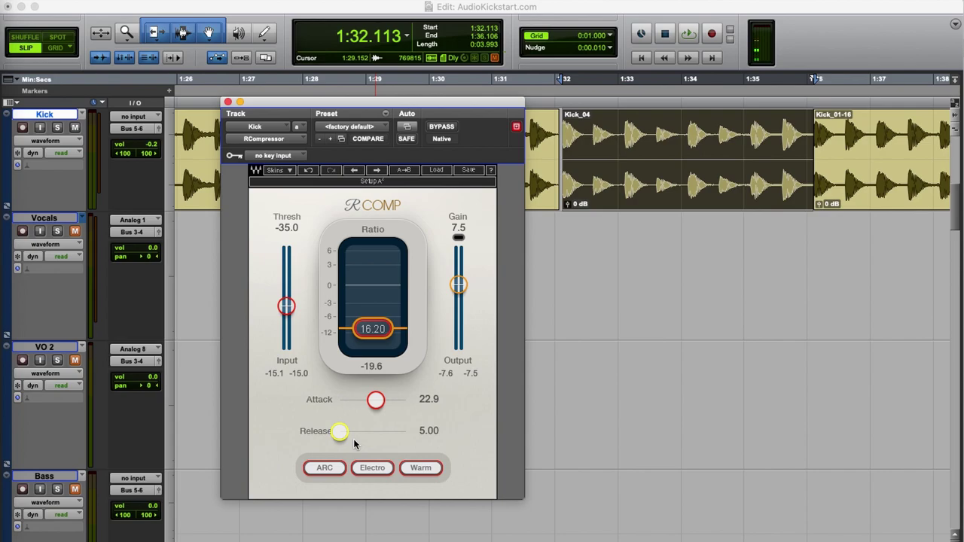
{"action": "key", "text": "space"}
Step: Audition a 358 release, then lengthen the release to 1778 and listen again
{"action": "left_click_drag", "start_coordinate": [340, 431], "coordinate": [366, 432]}
{"action": "key", "text": "space"}
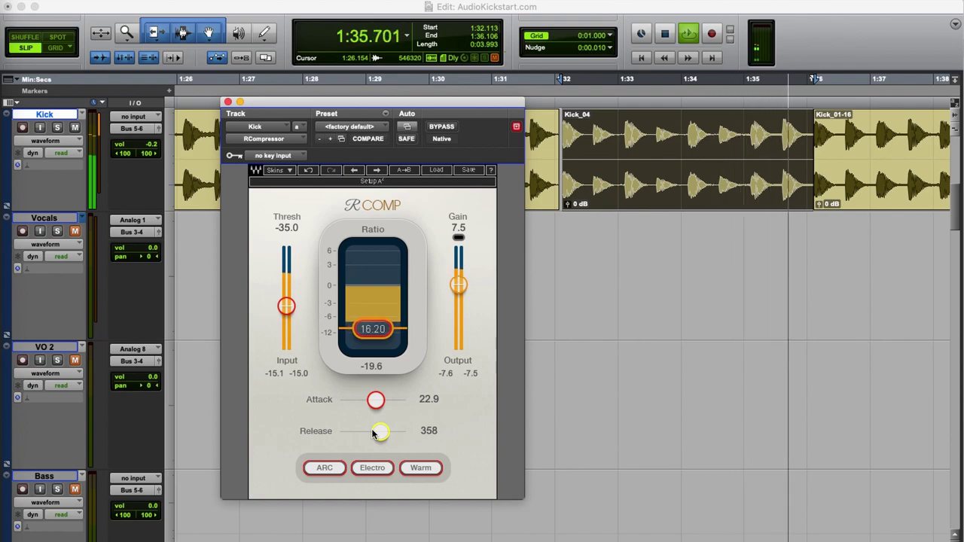
{"action": "key", "text": "space"}
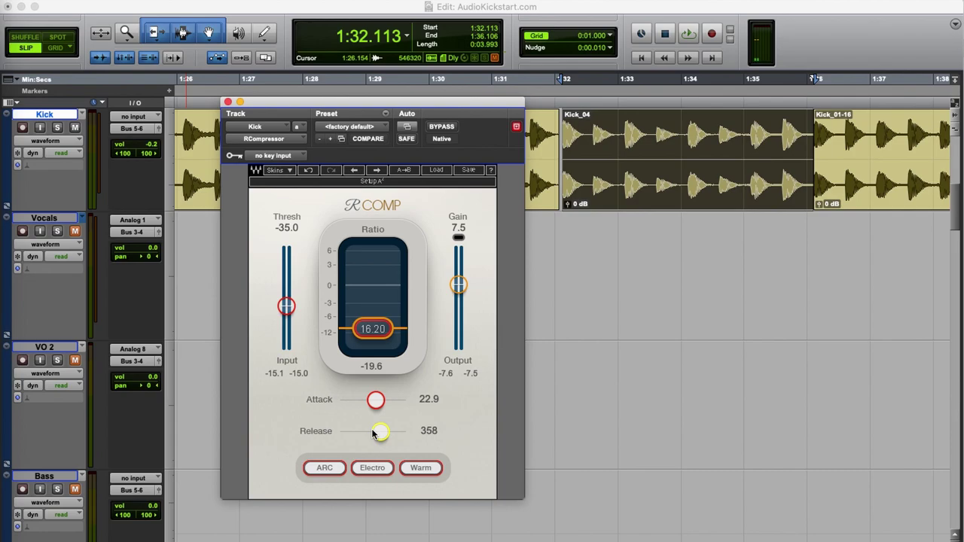
{"action": "left_click_drag", "start_coordinate": [372, 435], "coordinate": [396, 432]}
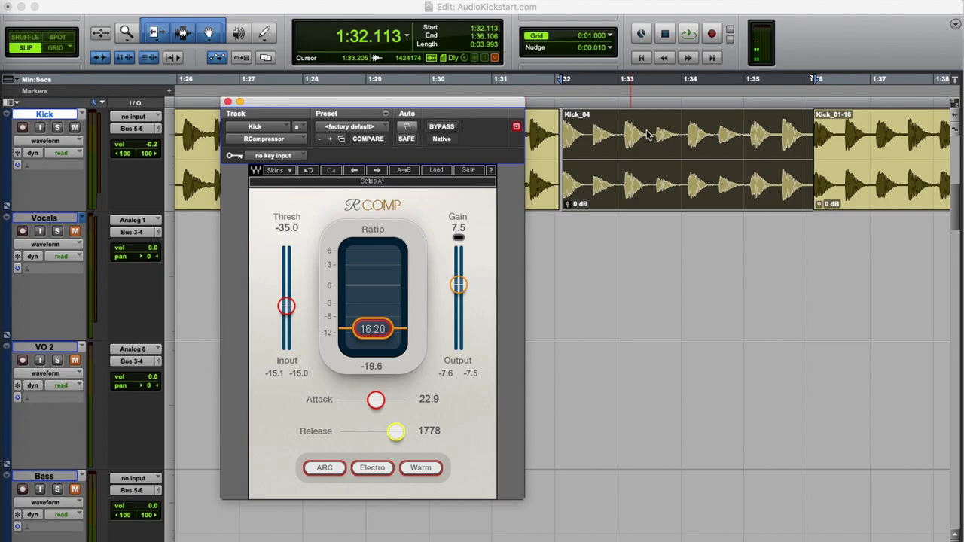
{"action": "key", "text": "space"}
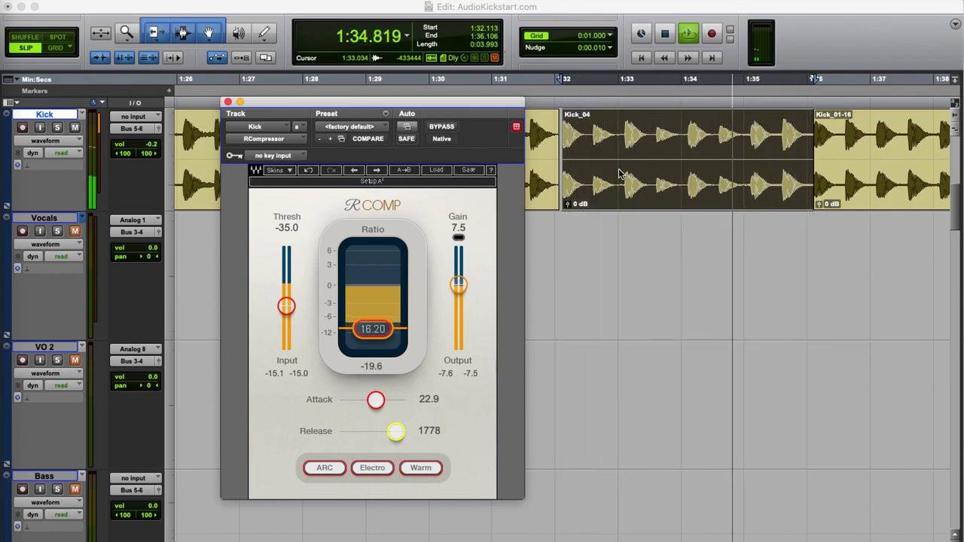
{"action": "key", "text": "space"}
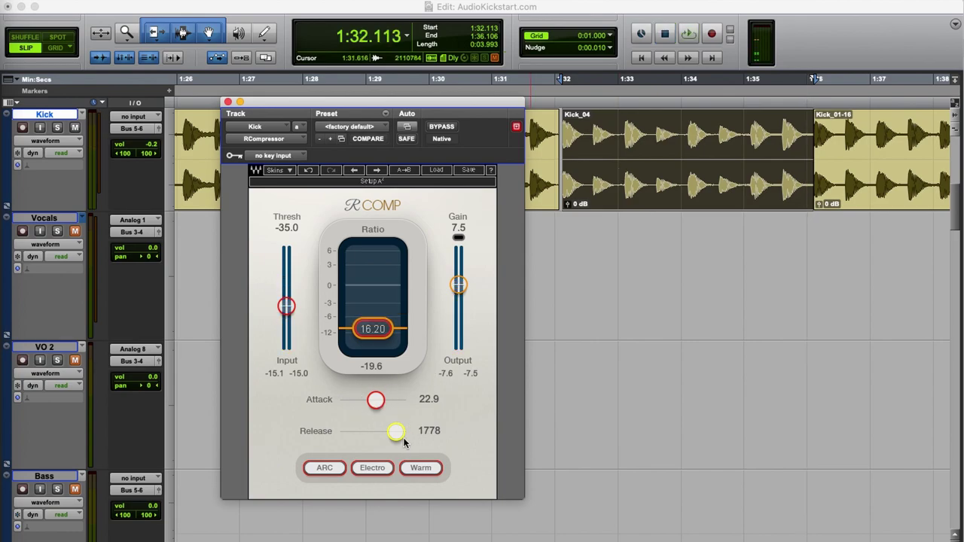
Step: Set release to 318, threshold to -24.9 and ratio to 4.24, then touch the gain control
{"action": "left_click_drag", "start_coordinate": [404, 441], "coordinate": [383, 433]}
{"action": "left_click_drag", "start_coordinate": [286, 305], "coordinate": [286, 288]}
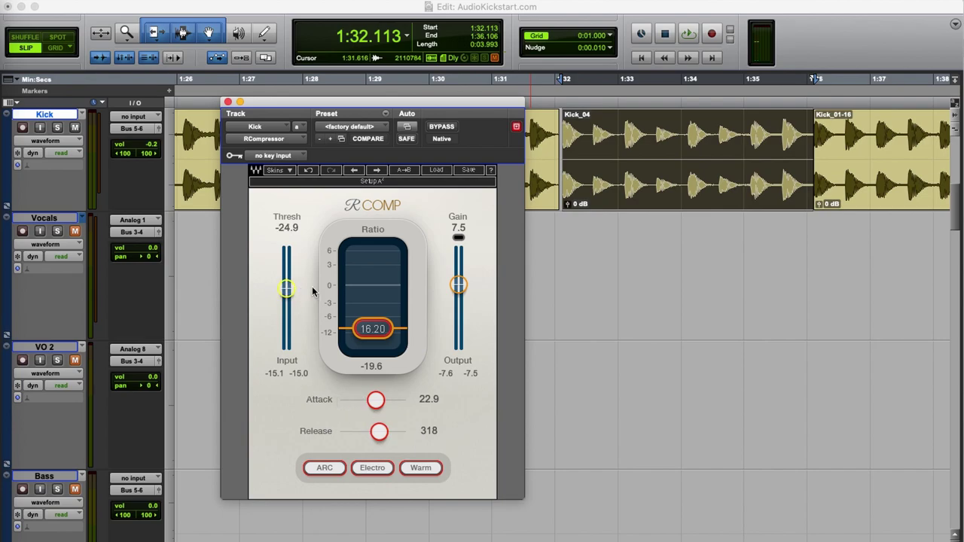
{"action": "left_click_drag", "start_coordinate": [374, 329], "coordinate": [374, 302]}
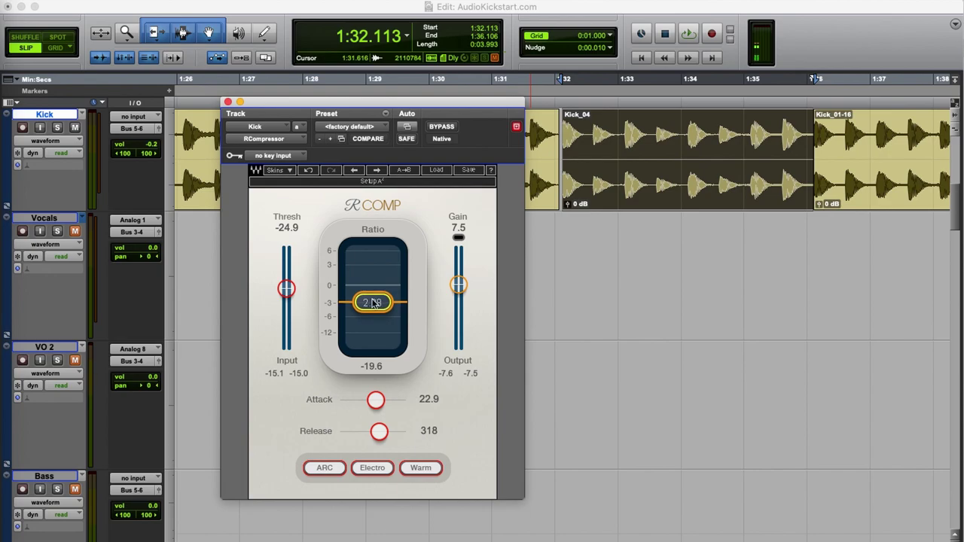
{"action": "left_click_drag", "start_coordinate": [373, 303], "coordinate": [373, 309]}
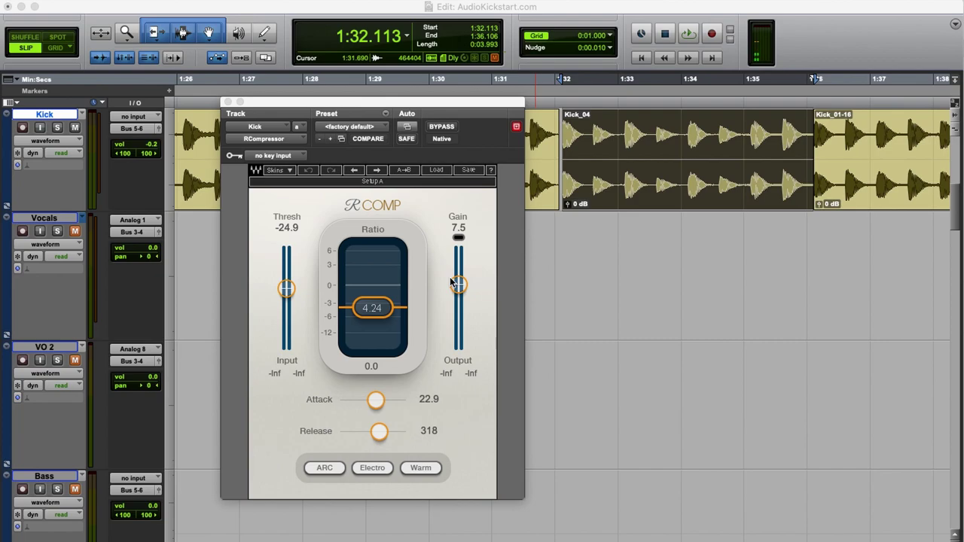
{"action": "left_click_drag", "start_coordinate": [451, 283], "coordinate": [458, 279]}
{"action": "key", "text": "space"}
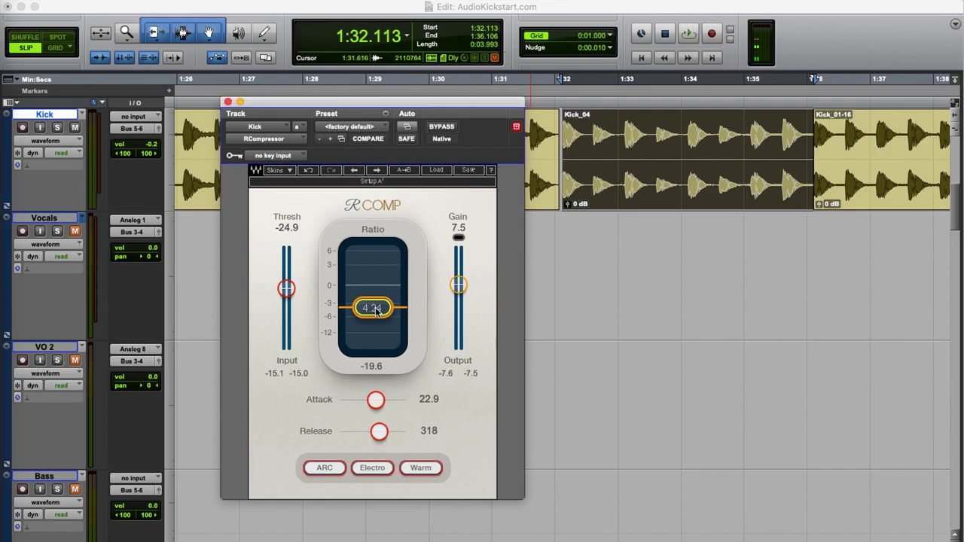